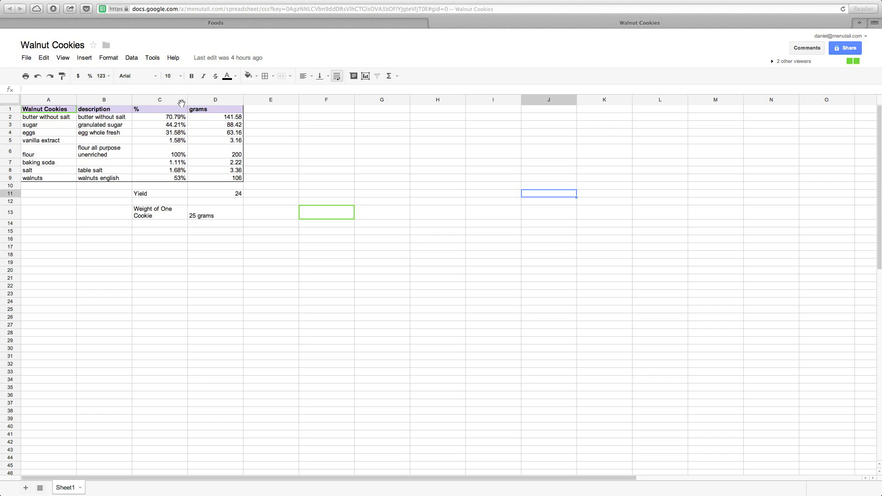
Examine the percentage and grams columns and the yield in the Walnut Cookies spreadsheet.
left_click(169, 110)
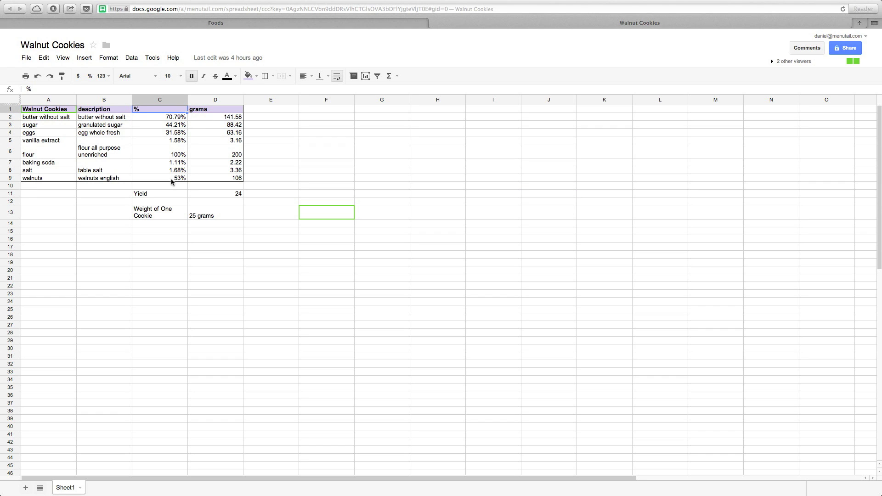
left_click(218, 111)
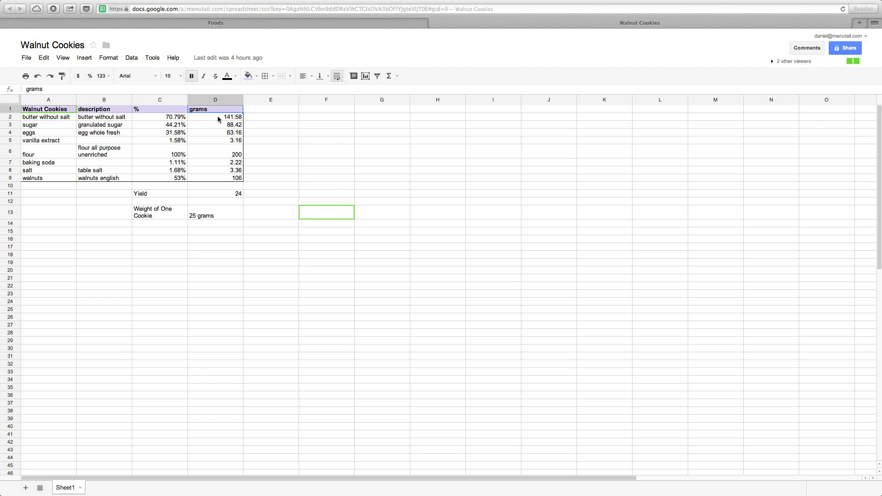
left_click(171, 194)
left_click(228, 194)
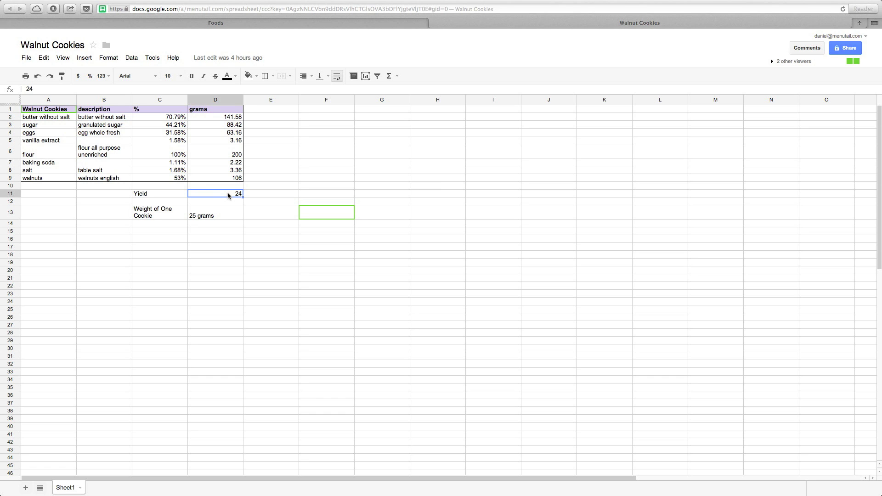
Switch to Menutail and create a new FDA Nutrition Facts Label formulation named Walnut Cookies.
left_click(183, 24)
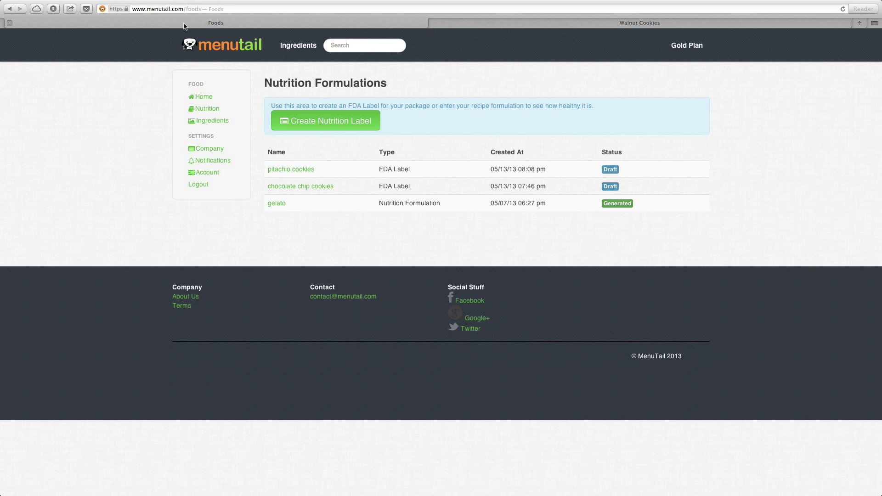
left_click(339, 122)
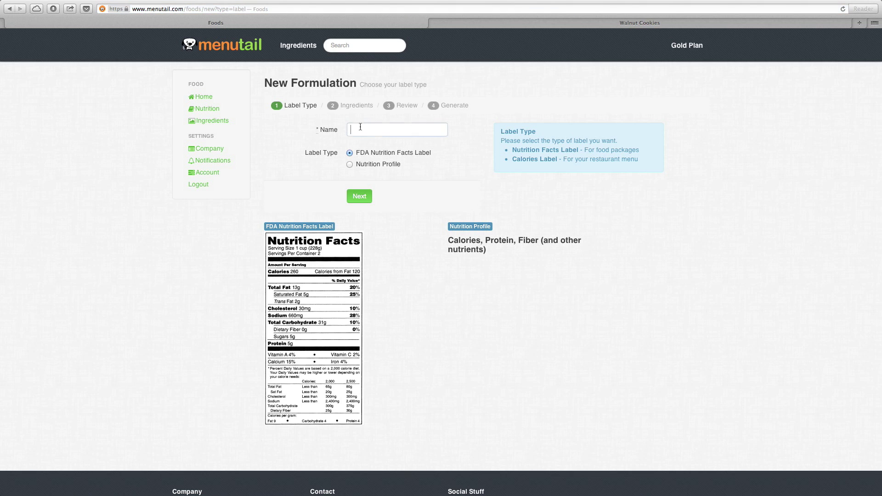
left_click(359, 128)
type("Walnut Cookis")
key("BackSpace")
type("es")
left_click(415, 167)
left_click(350, 154)
left_click(367, 196)
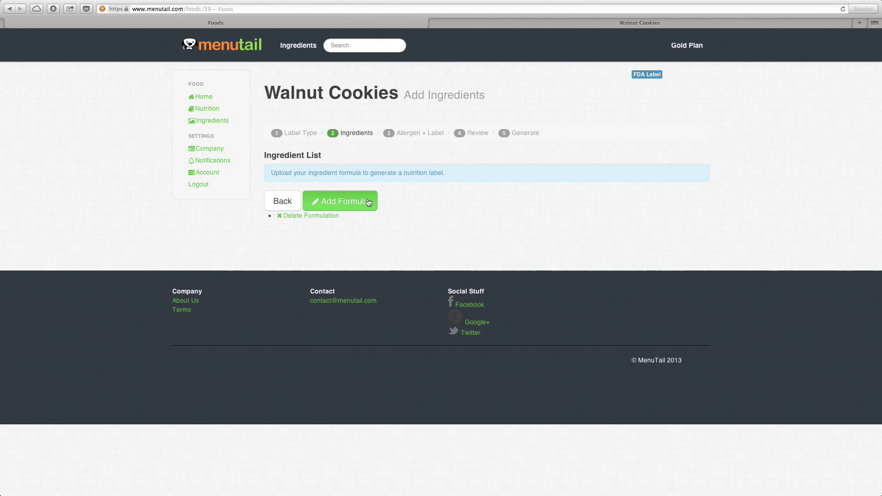
Start the formulation's formula and add the ingredient "Butter, without salt" with a weight of 141 grams.
left_click(366, 202)
left_click(348, 125)
type("but")
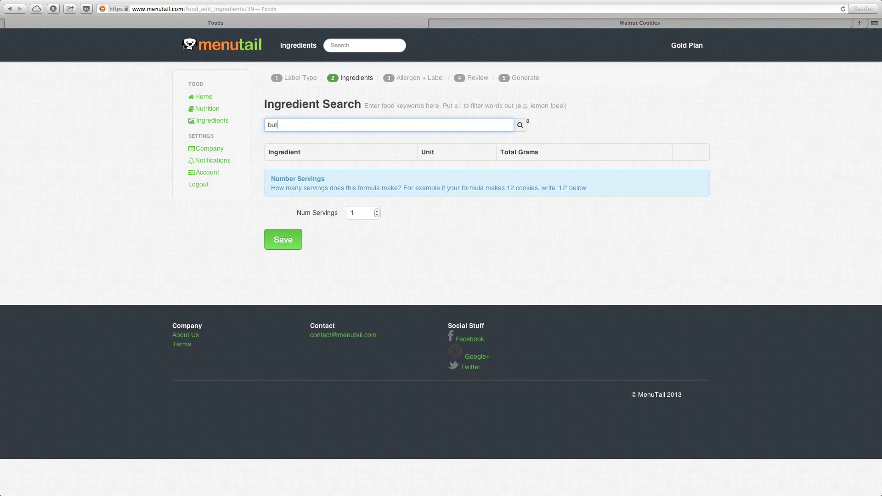
type("ter without salt")
left_click(326, 136)
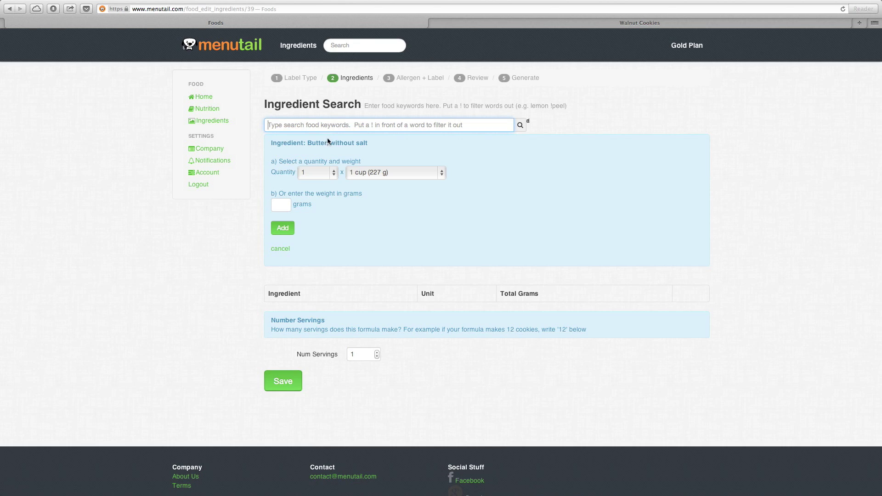
left_click(410, 174)
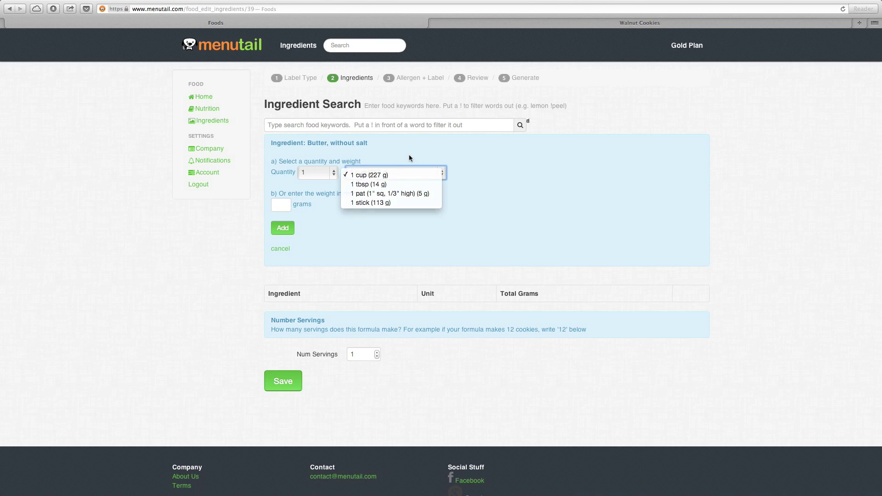
left_click(411, 158)
left_click(282, 203)
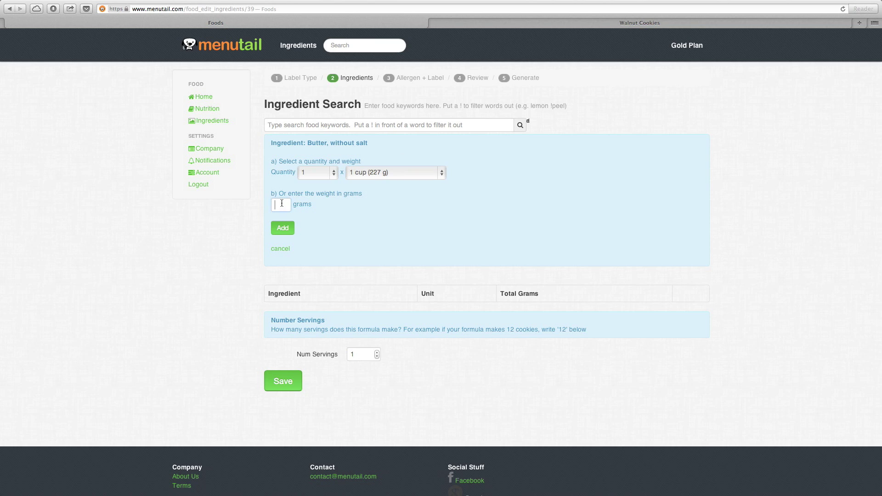
type("141")
left_click(283, 227)
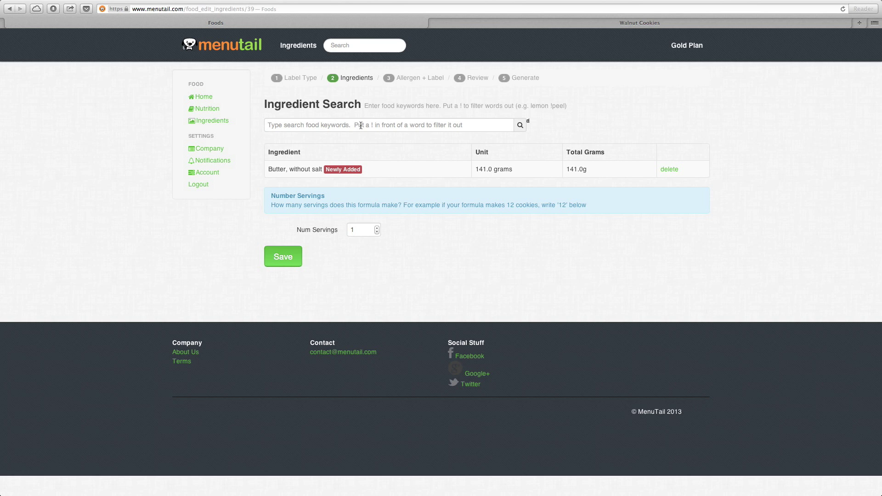
Search for granulated sugar and add "Sugars, granulated" to the formula at 88 grams.
left_click(360, 125)
type("sugar granulated")
left_click(339, 140)
left_click(281, 204)
type("88")
left_click(283, 228)
Search for whole egg and add "Egg, whole, raw, fresh" to the formula at 63 grams.
type("egg whl")
left_click(338, 140)
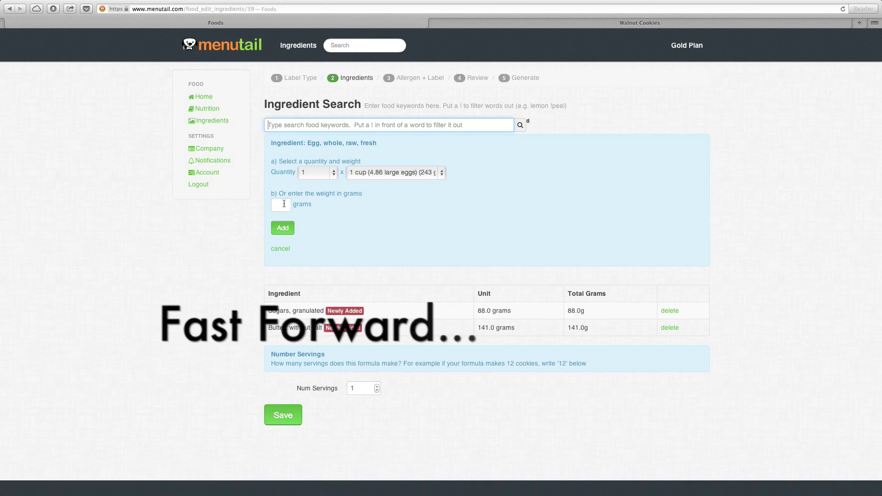
left_click(283, 203)
type("63")
left_click(282, 228)
Add "Vanilla extract" to the formula with a weight of 3 grams.
type("vanilla e")
left_click(338, 140)
type("3")
left_click(282, 228)
Search for unenriched flour and add "Wheat flour, white, all-purpose, unenriched" at 200 grams.
type("flour un")
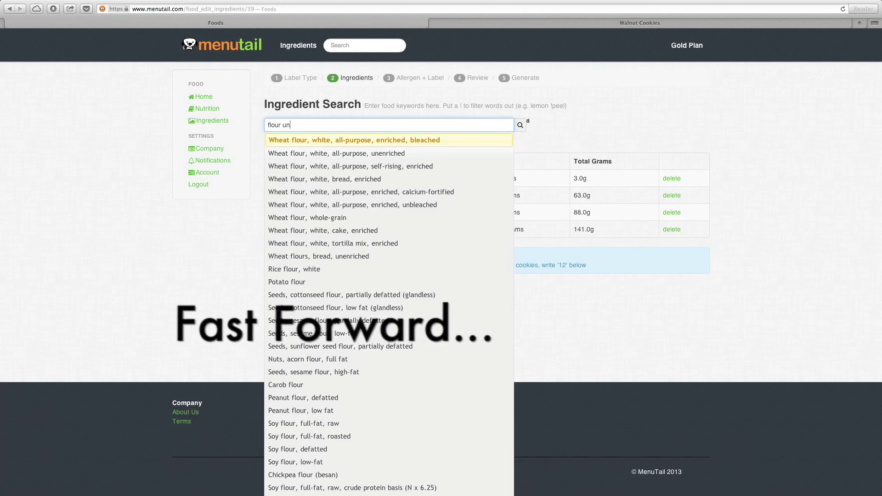
left_click(338, 153)
type("200")
left_click(282, 227)
Add "Leavening agents, baking soda" to the formula with a weight of 2 grams.
type("baking soda")
left_click(339, 139)
type("2")
left_click(283, 228)
Add "Salt, table" to the formula with a weight of 3 grams.
left_click(338, 140)
left_click(281, 204)
type("3")
left_click(283, 227)
Search for walnut and add "Nuts, walnuts, english" to the formula at 106 grams.
type("walnut")
left_click(339, 140)
left_click(281, 204)
type("106")
left_click(282, 228)
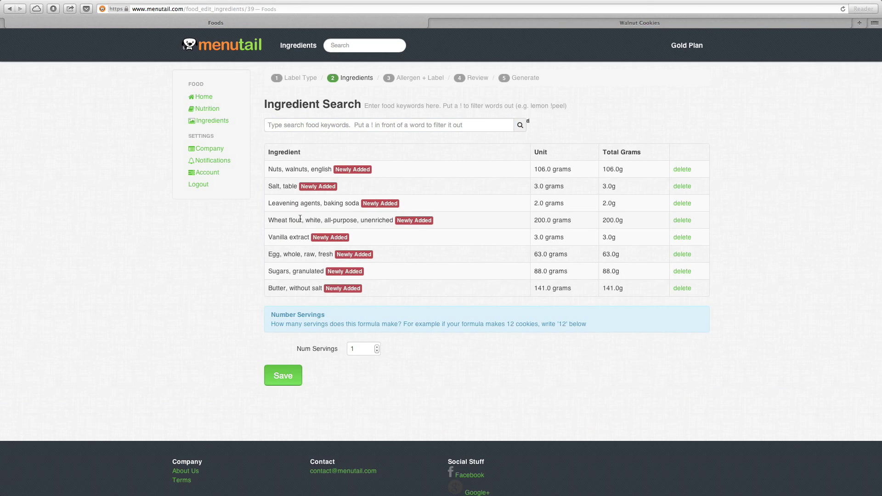
Set the formula's number of servings to 24, save it and continue to the allergen and label stage.
double_click(365, 348)
type("24")
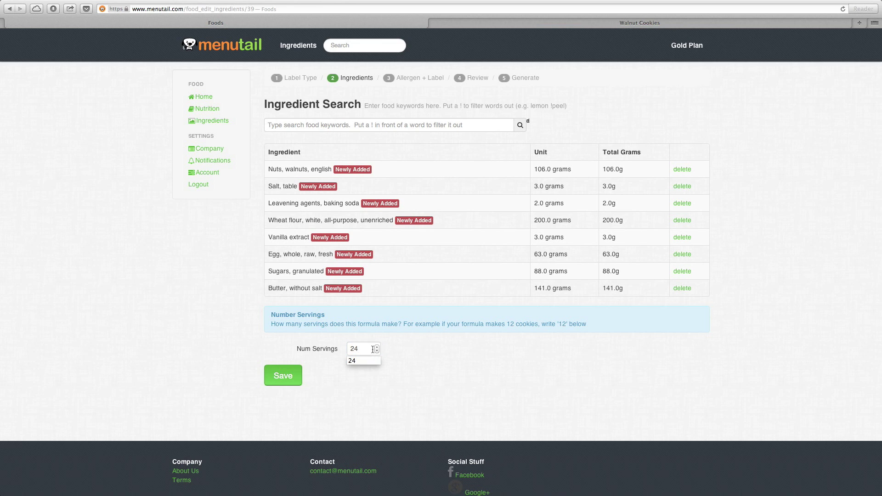
left_click(298, 375)
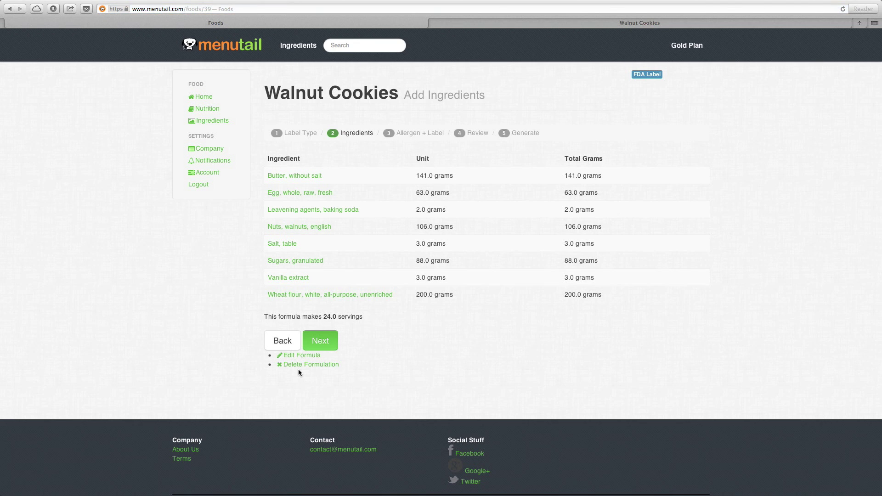
left_click(320, 340)
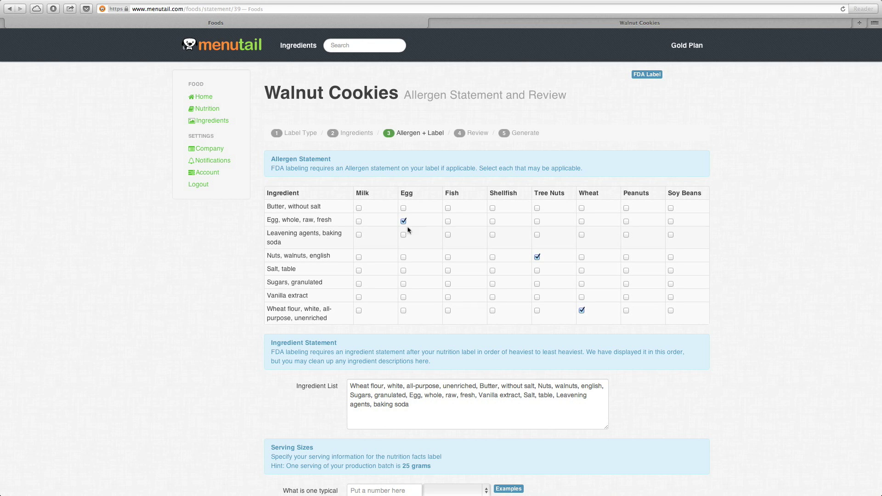
Replace "Wheat flour, white, all-purpose, unenriched" in the ingredient list with "Flour".
scroll(653, 256, "down", 3)
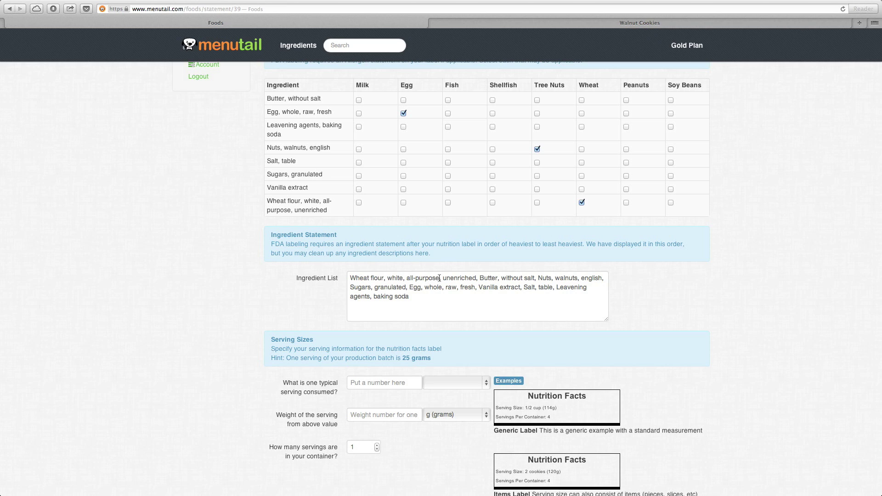
left_click_drag(439, 278, 328, 278)
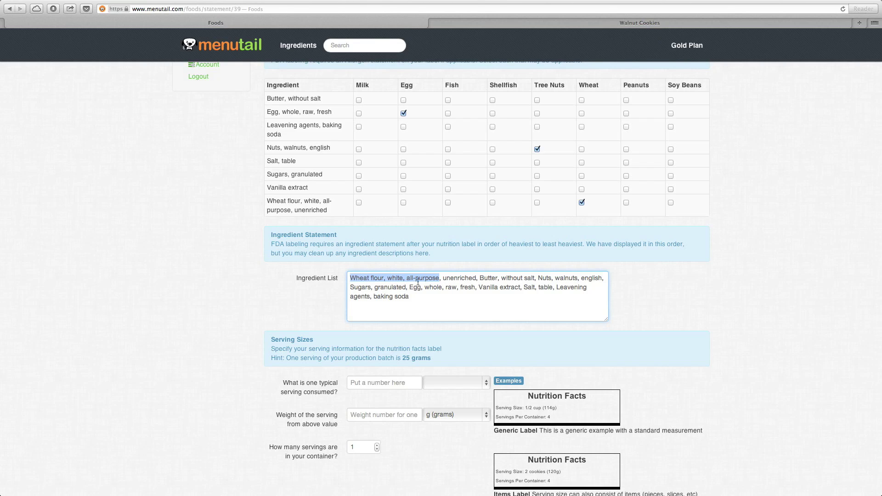
left_click_drag(476, 277, 337, 274)
type("Flour")
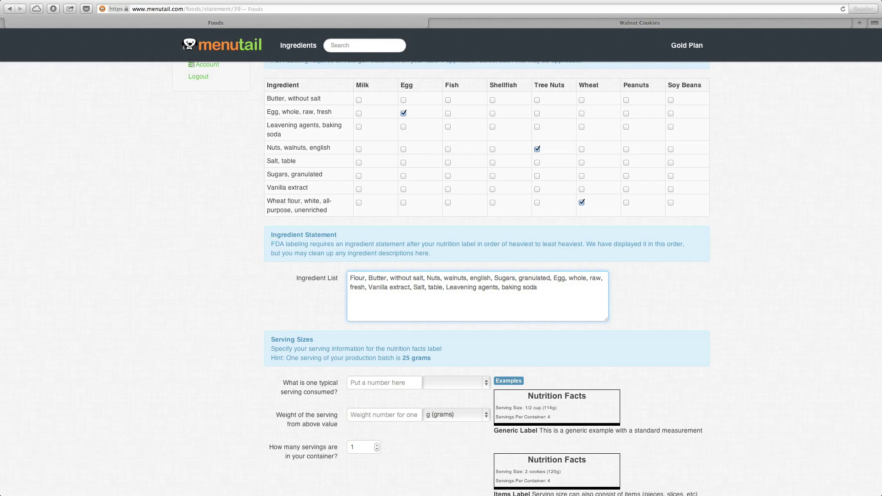
Set the typical serving to "1 cookie" and its weight to 30 grams.
scroll(407, 334, "down", 2)
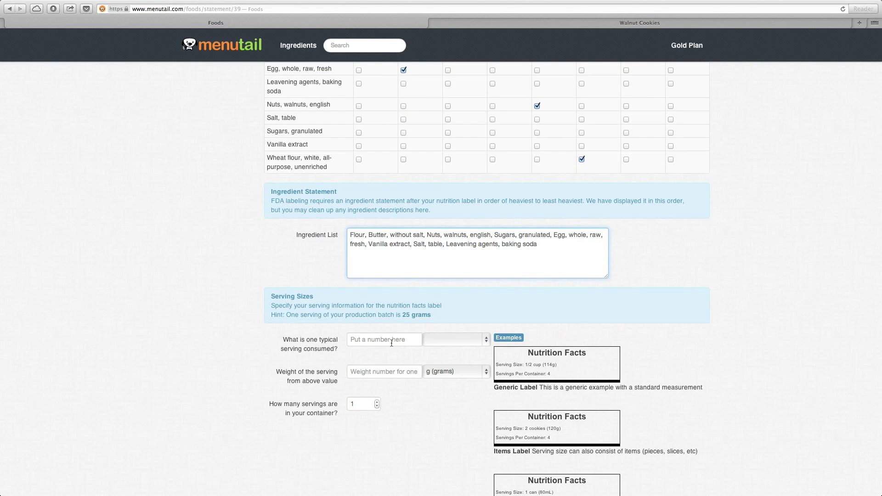
left_click(392, 340)
type("1 cookie")
left_click(391, 371)
type("30")
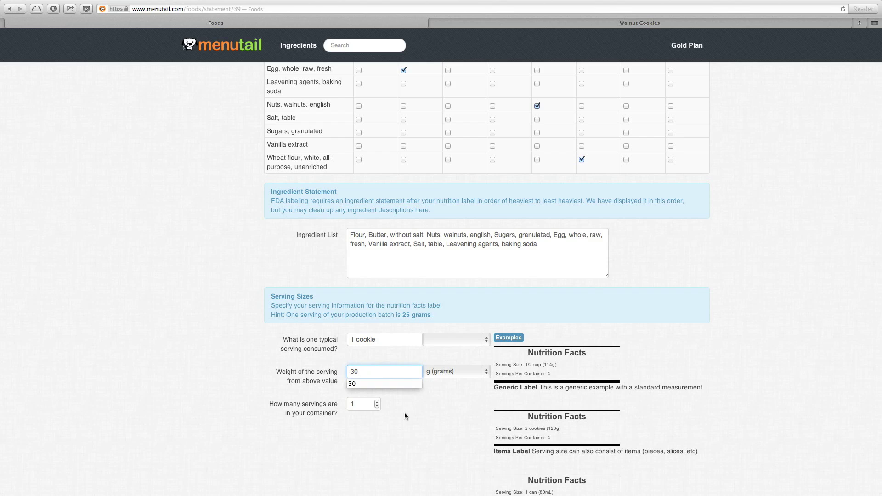
Set the servings per container to 24 and continue to the final review.
key("Tab")
type("12432")
key("BackSpace")
key("BackSpace")
key("BackSpace")
key("BackSpace")
key("BackSpace")
type("24")
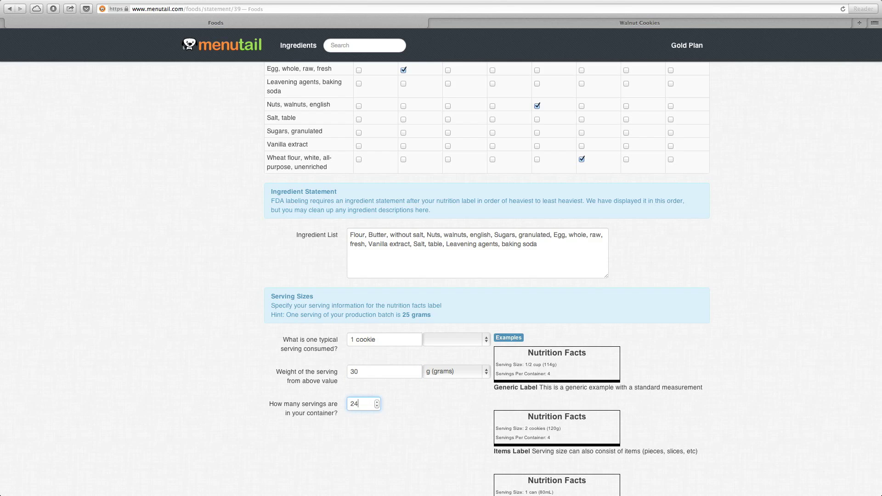
scroll(398, 418, "down", 5)
left_click(331, 403)
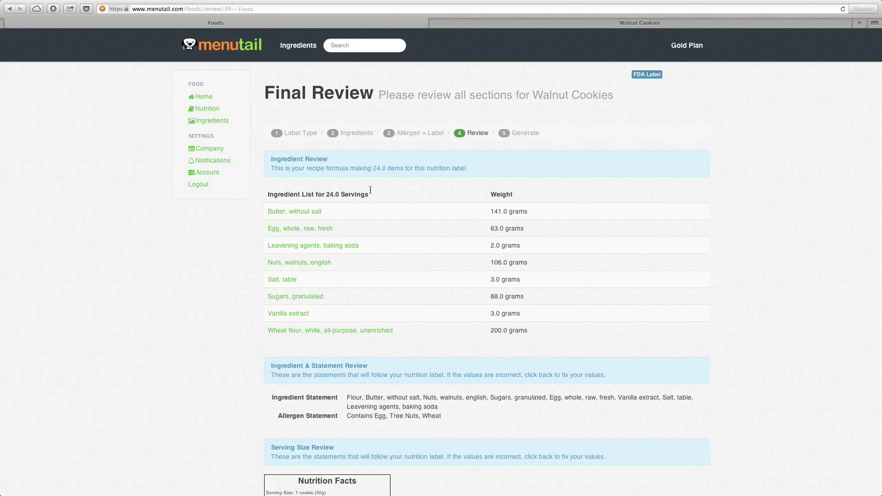
Review the ingredients, statements and serving size, and generate the nutrition label.
scroll(365, 199, "down", 4)
scroll(365, 201, "down", 2)
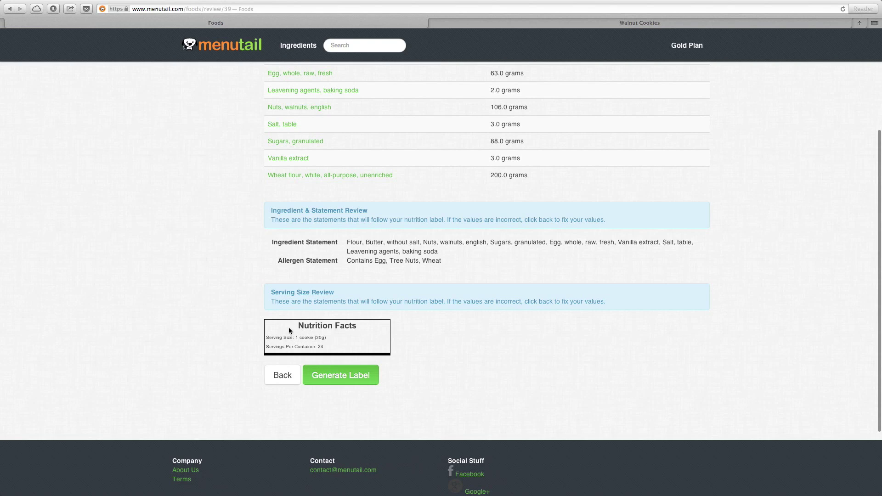
left_click(352, 377)
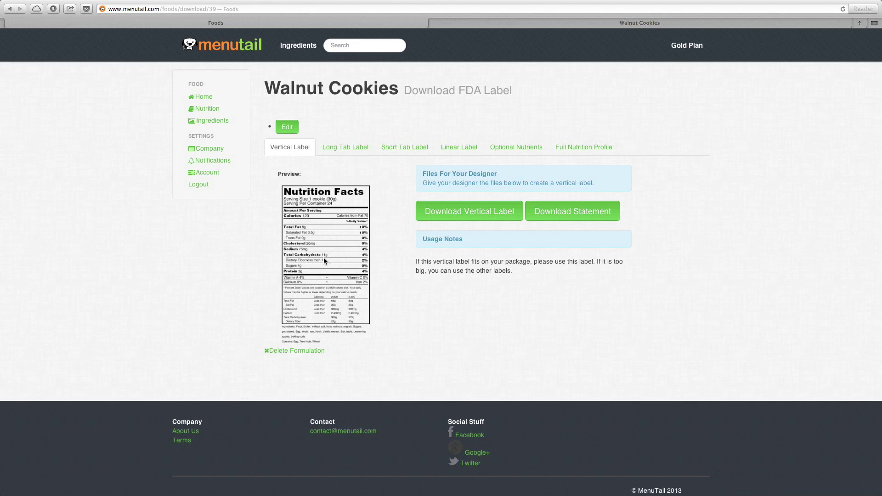
Preview the long tab, short tab and linear versions of the Walnut Cookies label.
left_click(344, 151)
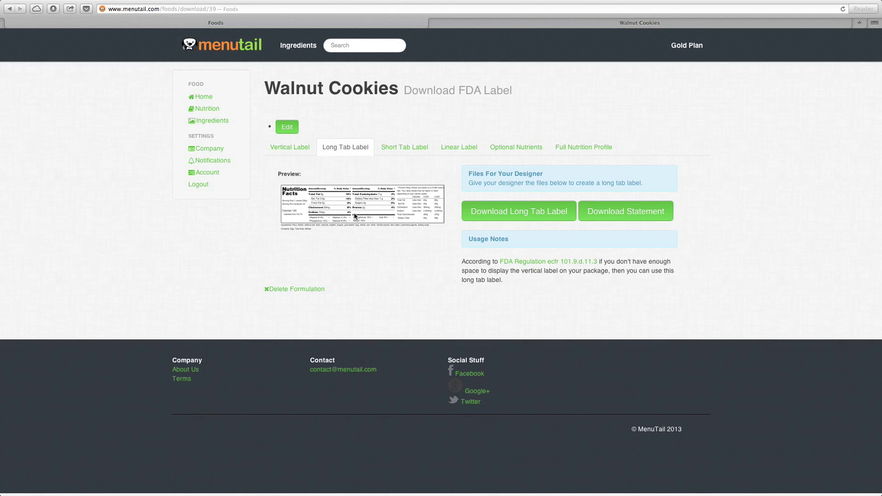
left_click(398, 147)
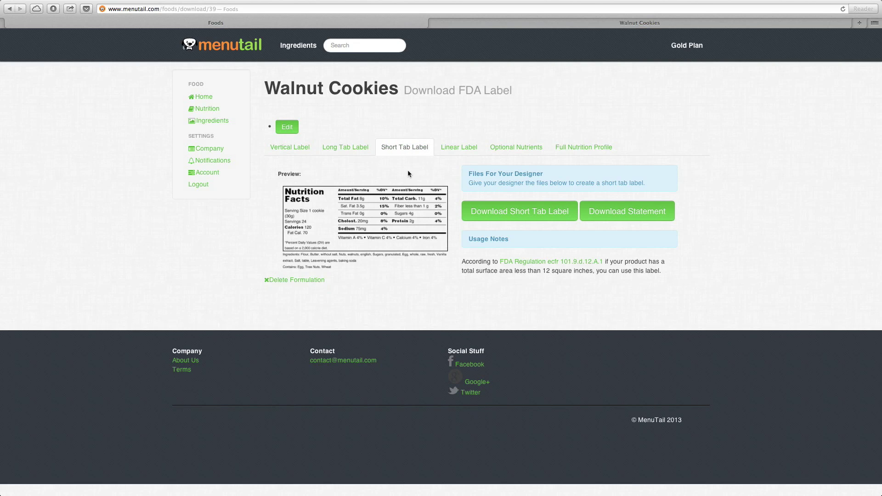
left_click(459, 148)
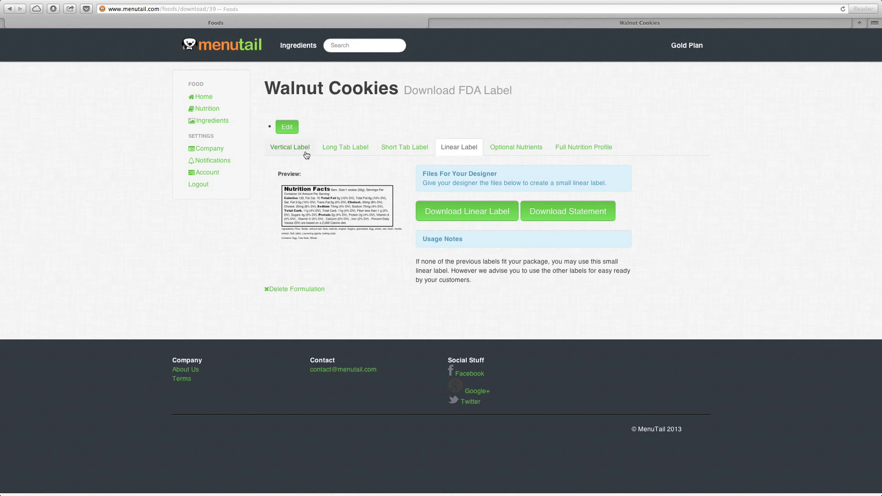
Look at the optional nutrients, selecting Polyunsaturated Fat and clearing it again.
left_click(523, 146)
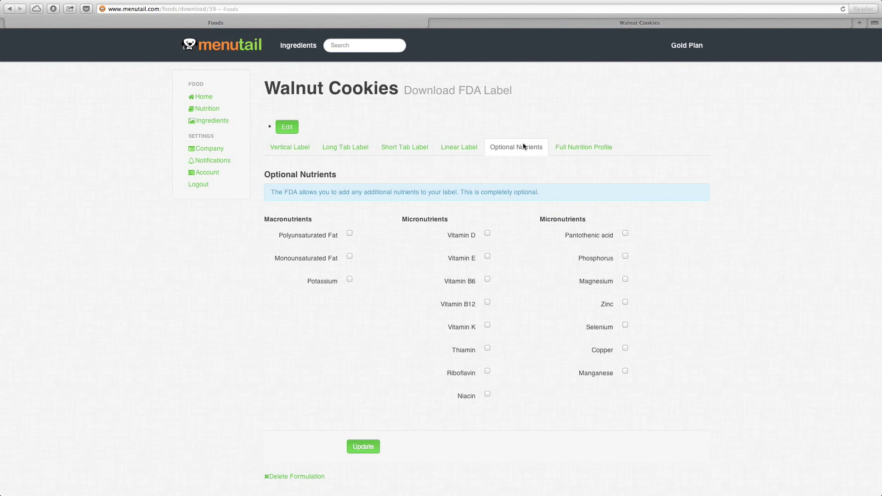
left_click(349, 233)
left_click(351, 235)
Examine the full nutrition profile with its macronutrient and micronutrient tables.
left_click(583, 146)
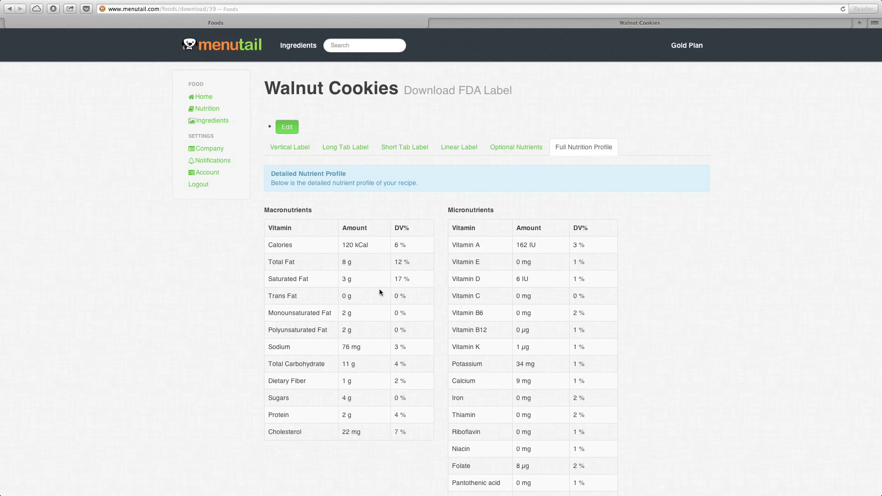
scroll(459, 282, "down", 5)
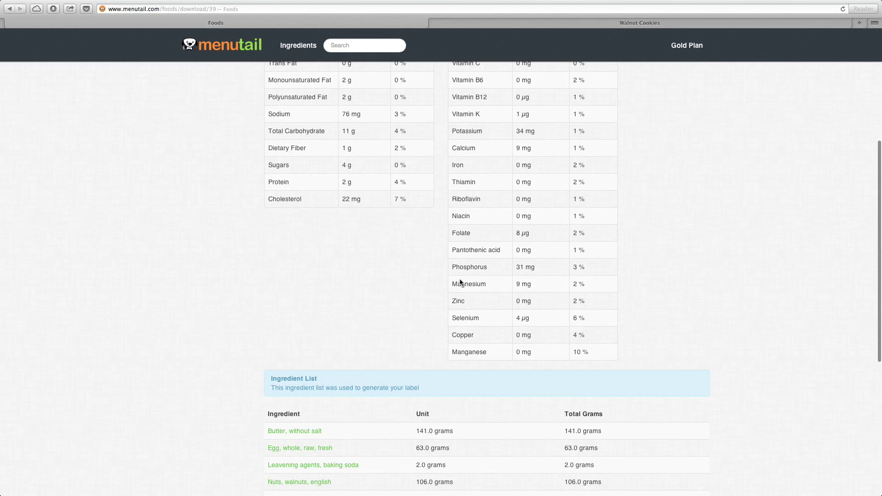
scroll(459, 281, "up", 5)
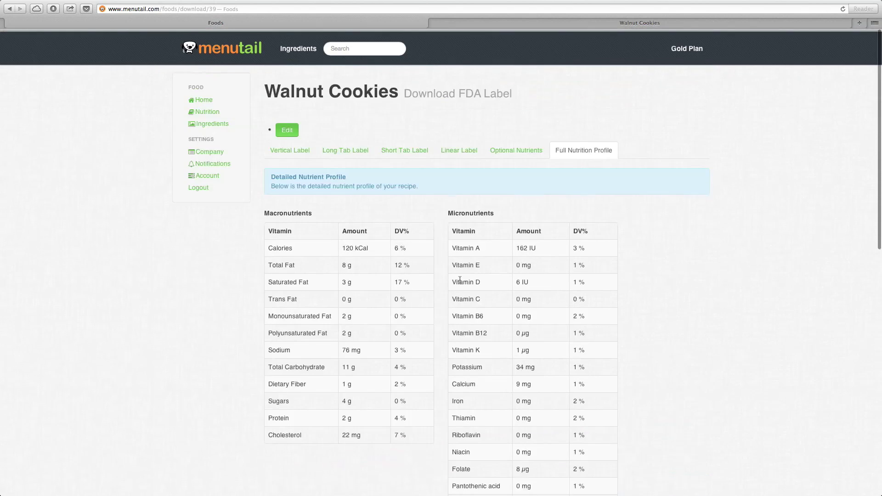
Download the vertical label, check the PDF from start to end and return to the browser.
left_click(298, 146)
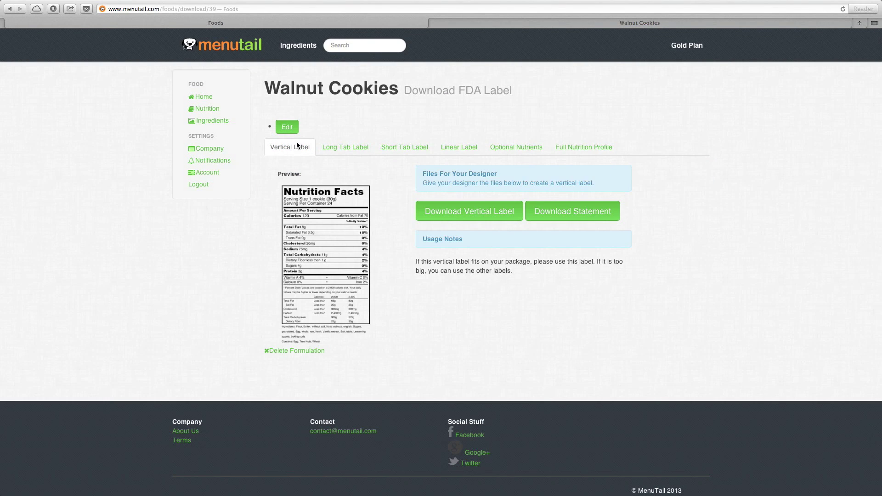
left_click(478, 213)
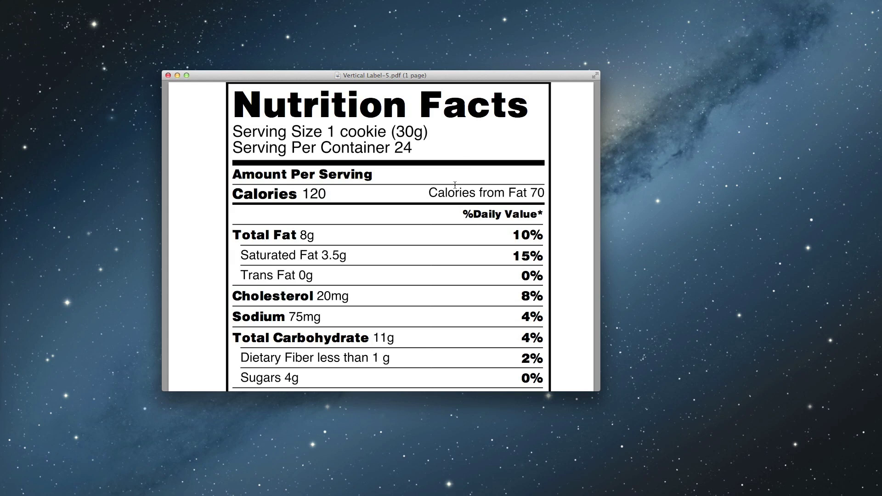
scroll(455, 185, "down", 5)
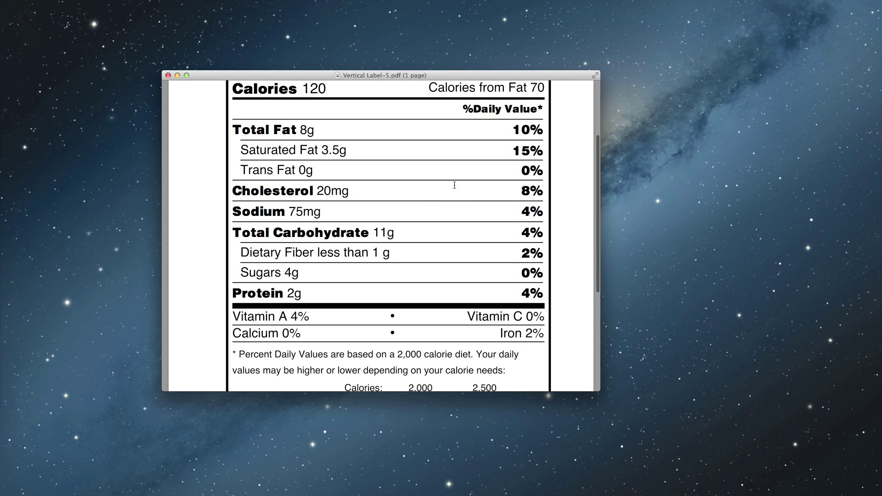
scroll(455, 185, "up", 5)
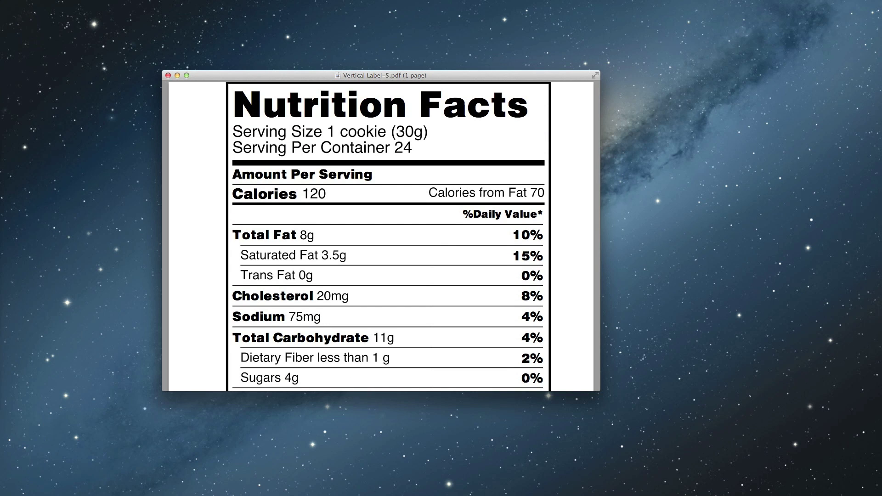
key("super+Tab")
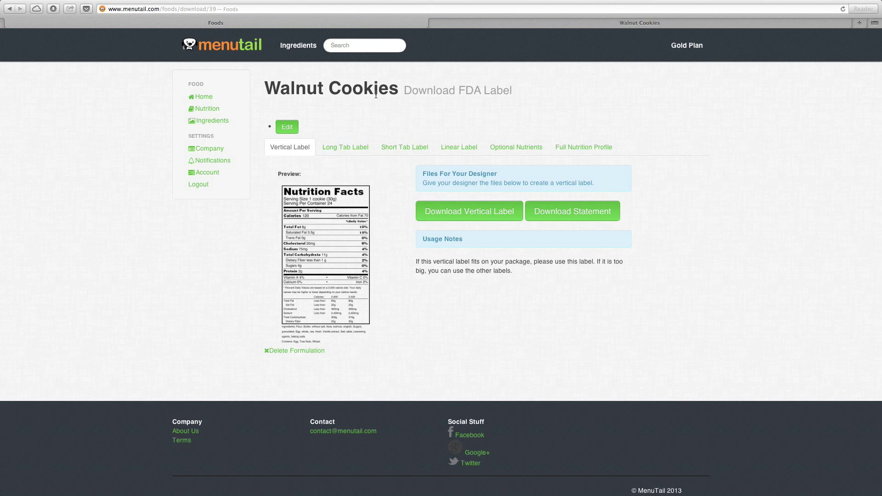
Open the generated Walnut Cookies formulation for editing and try to unlock it for reformulation.
left_click(286, 128)
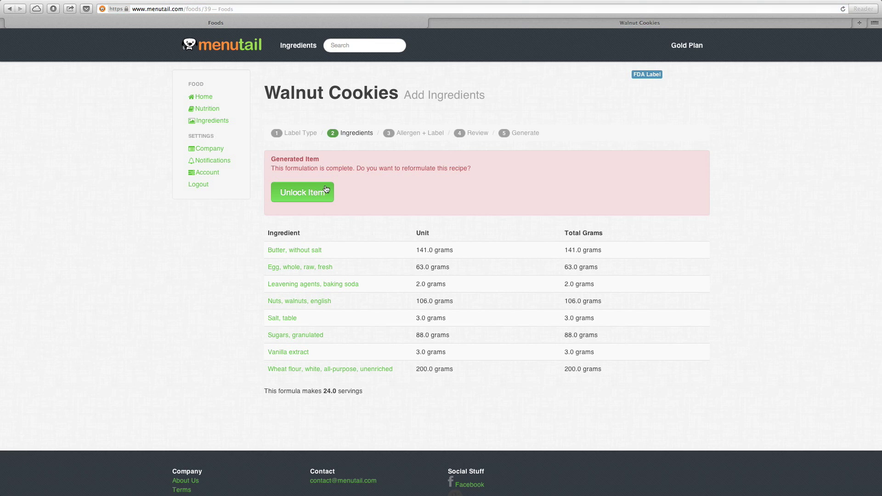
left_click(314, 193)
left_click(513, 162)
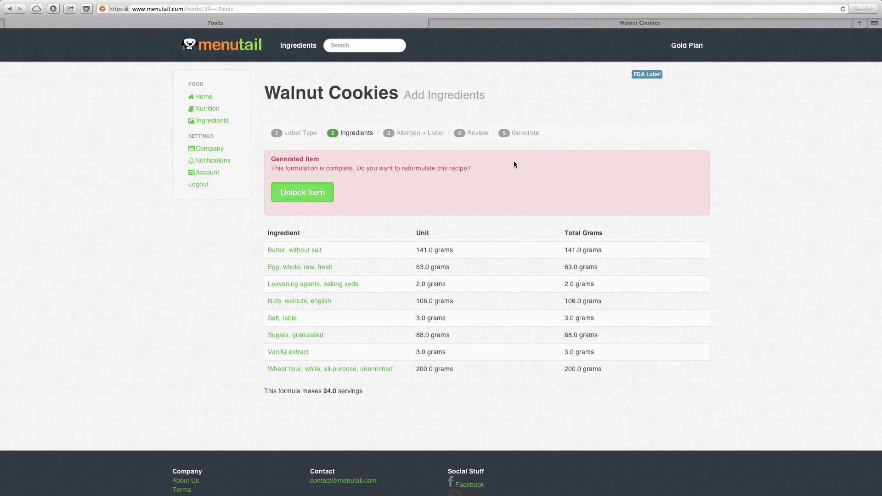